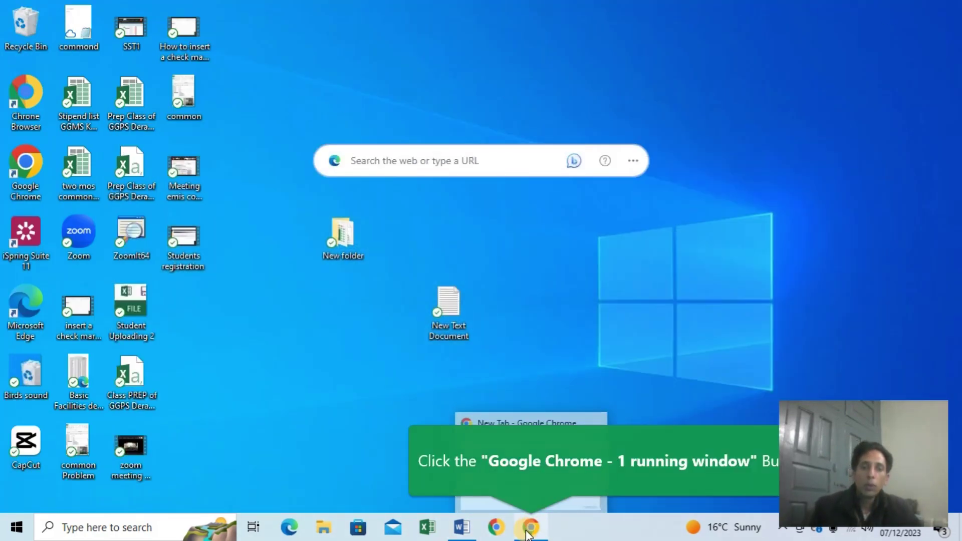
# - Log in to ASPIRE SP with the saved school credentials to reach the Welcome dashboard
pyautogui.click(530, 528)
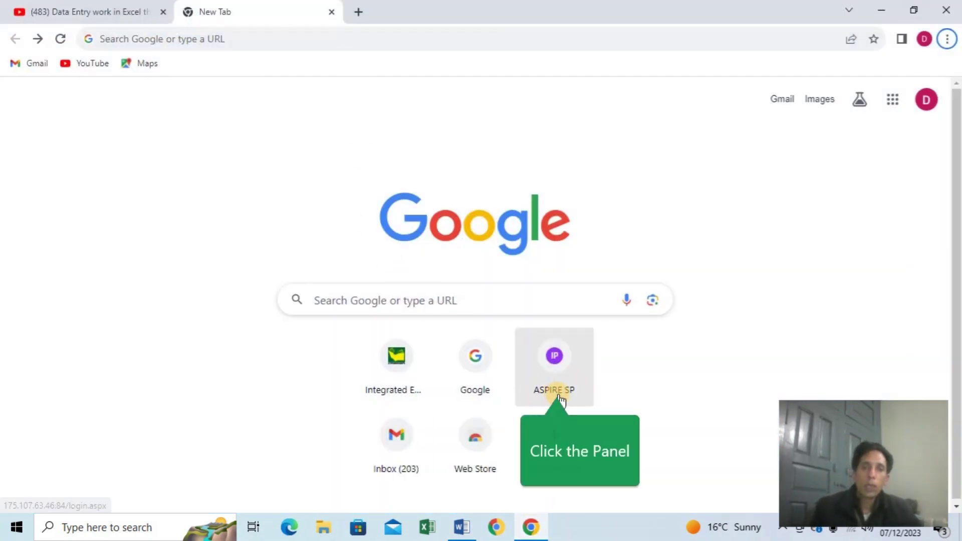
pyautogui.click(557, 391)
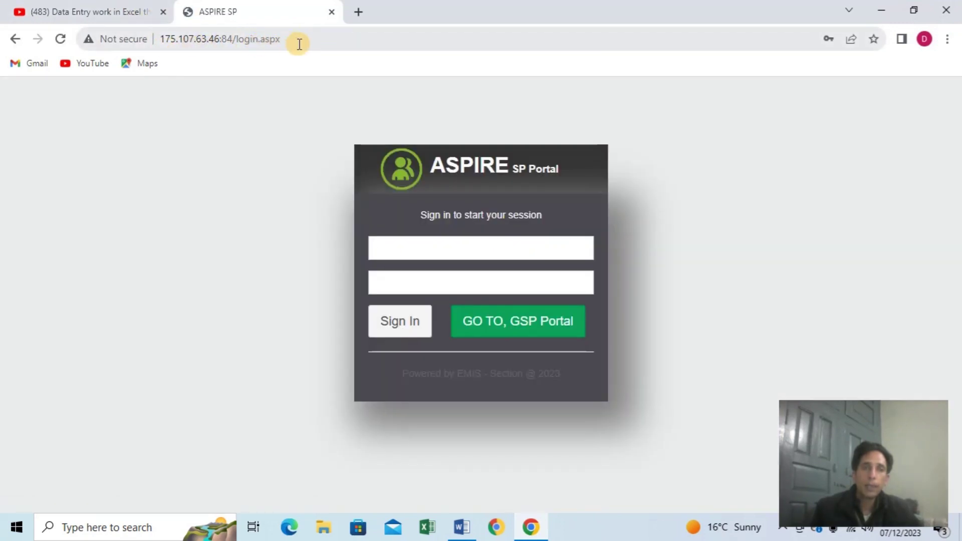
pyautogui.click(299, 43)
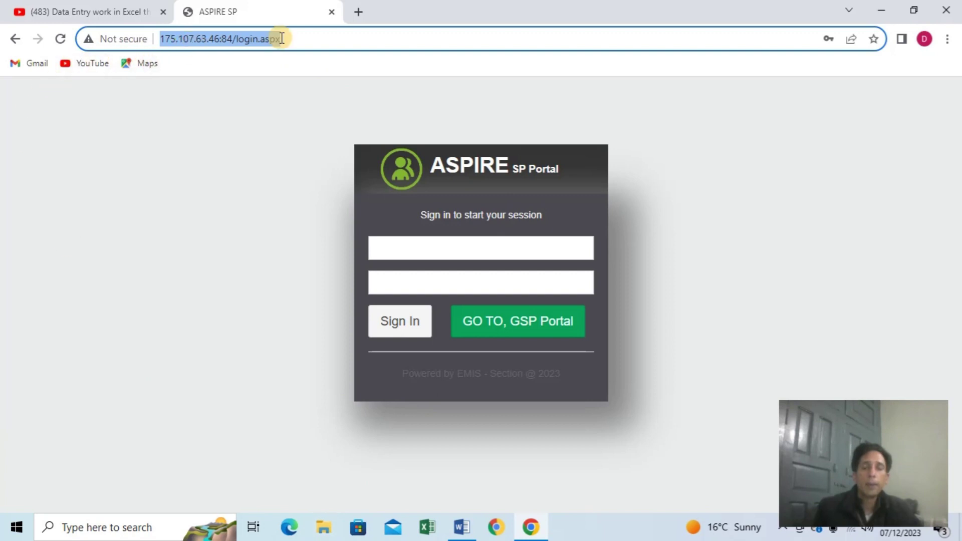
pyautogui.click(409, 248)
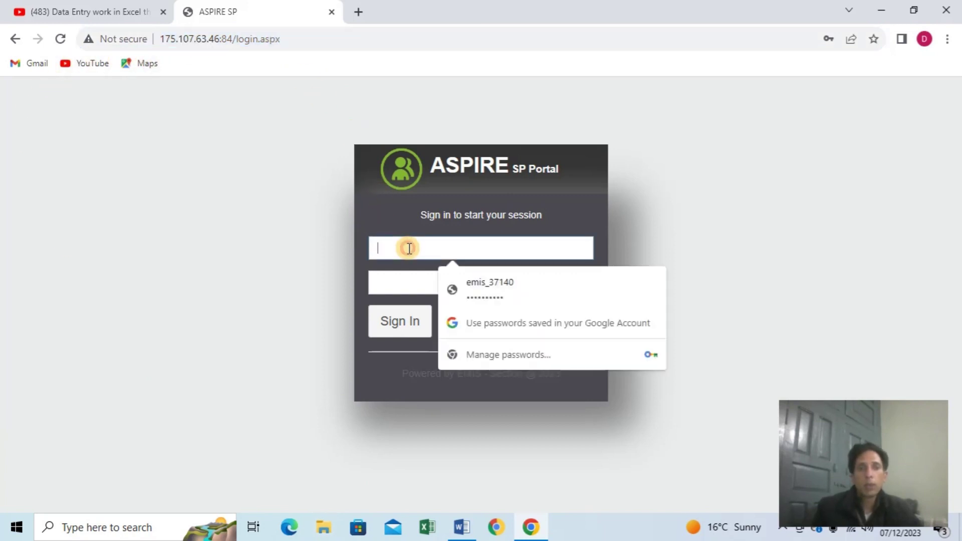
pyautogui.click(483, 282)
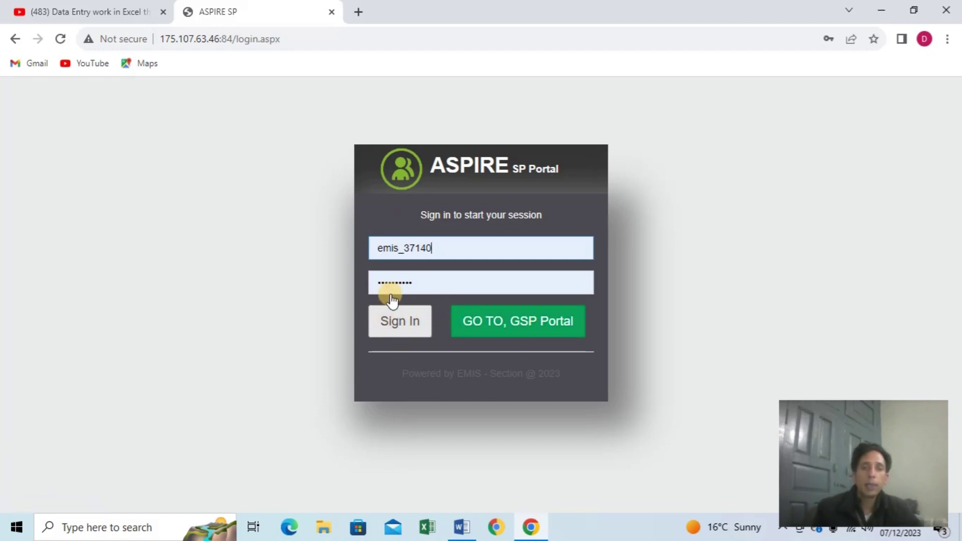
pyautogui.click(401, 323)
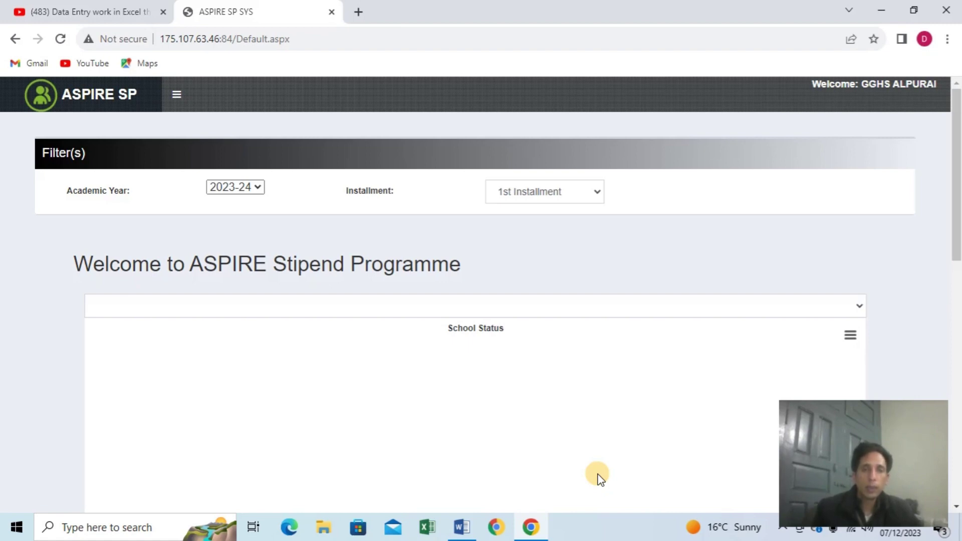
# - Go to Student Attendance under Attendance Management in the sidebar menu
pyautogui.click(178, 95)
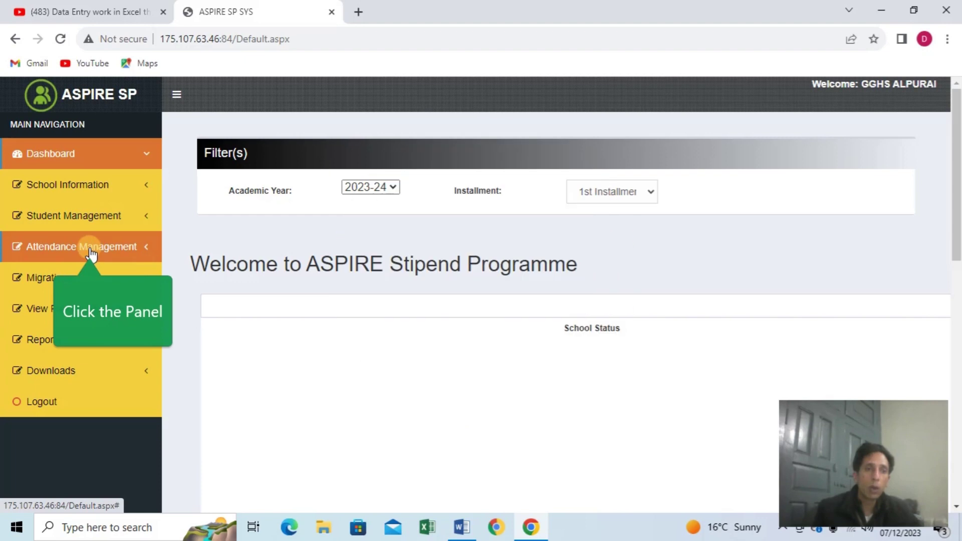
pyautogui.click(91, 251)
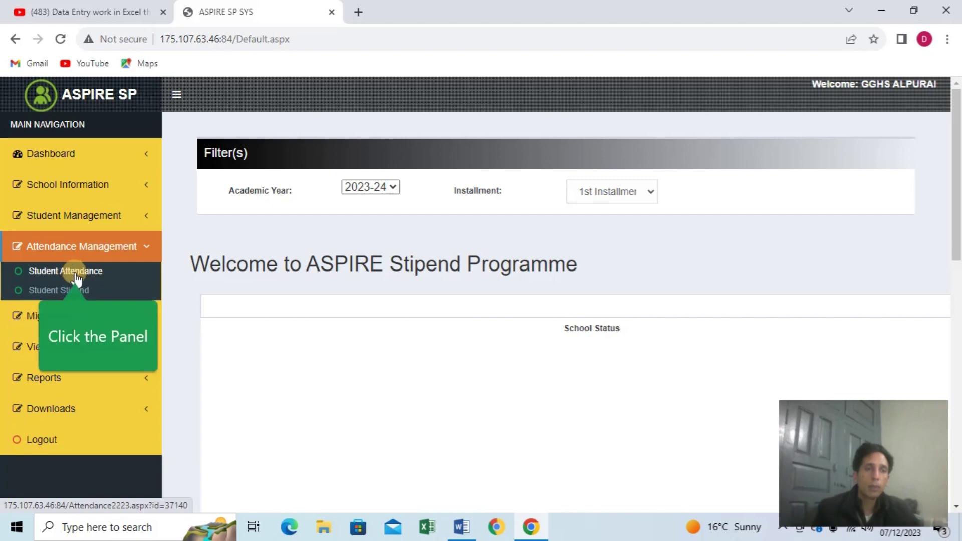
pyautogui.click(75, 275)
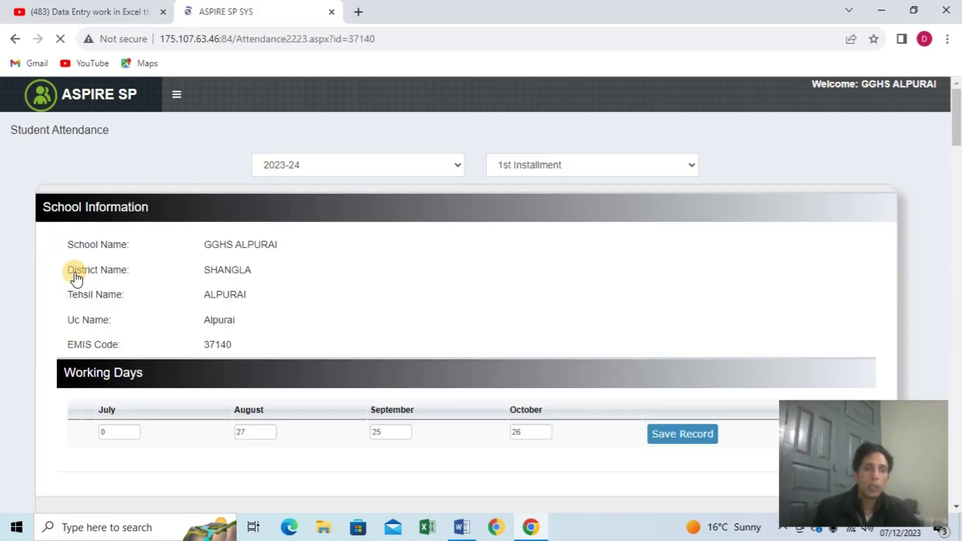
# - Enter 0 as the working days for July
pyautogui.scroll(-4, 259, 240)
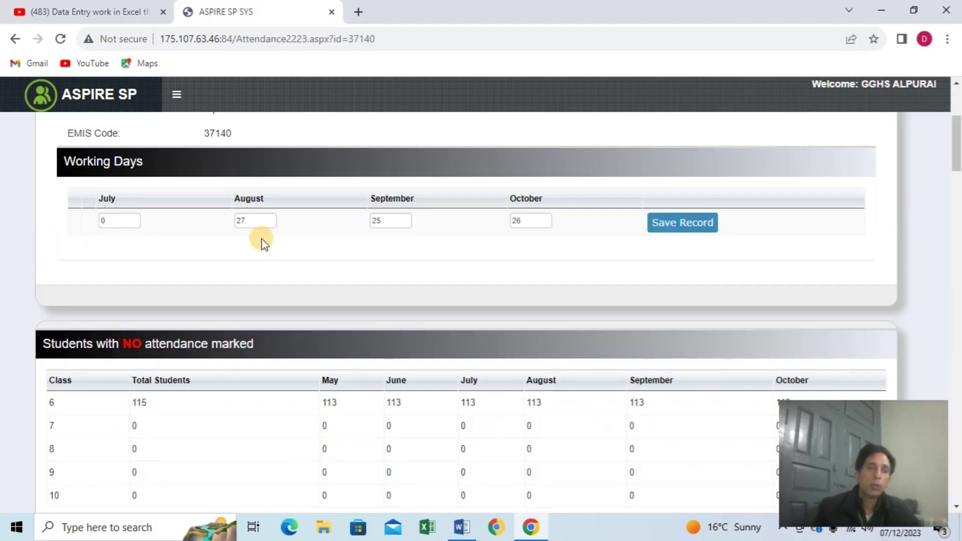
pyautogui.click(103, 224)
pyautogui.write('0')
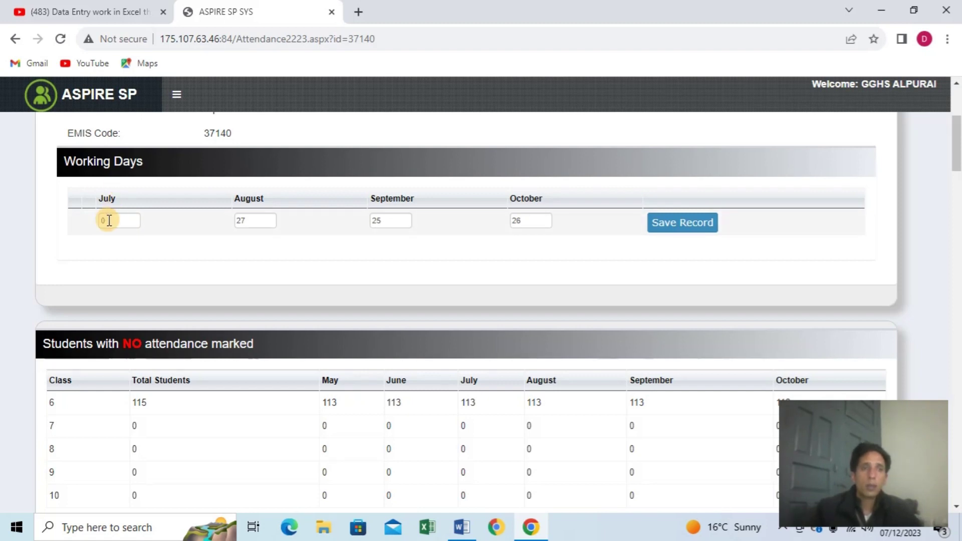
# - Check working days July 0, August 27, September 25, October 26, then save the record
pyautogui.moveTo(120, 220); pyautogui.dragTo(98, 221)
pyautogui.click(256, 221)
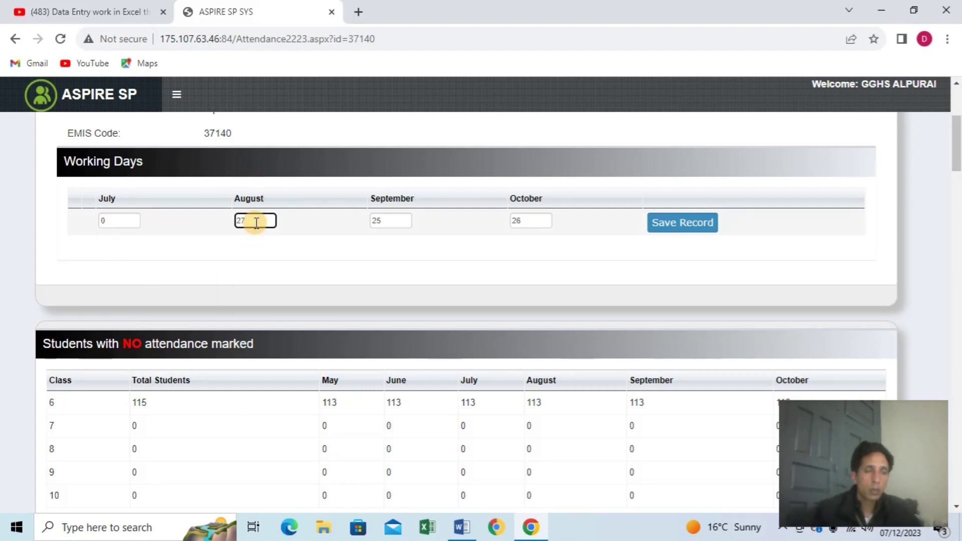
pyautogui.click(385, 220)
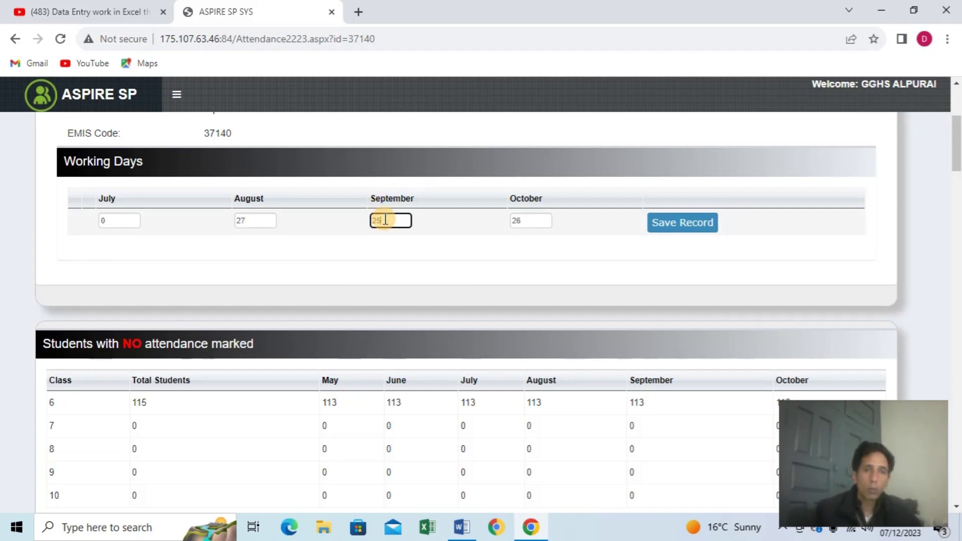
pyautogui.click(527, 221)
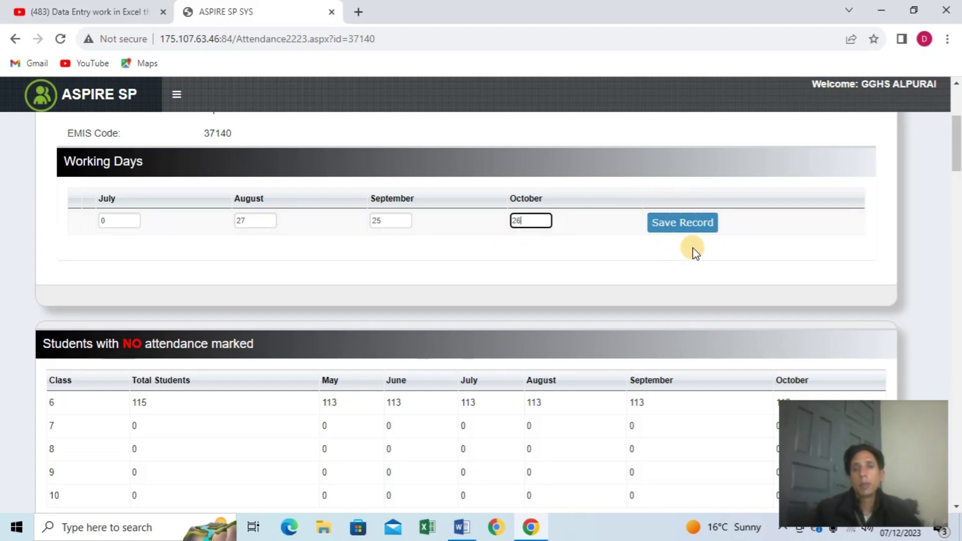
pyautogui.click(678, 226)
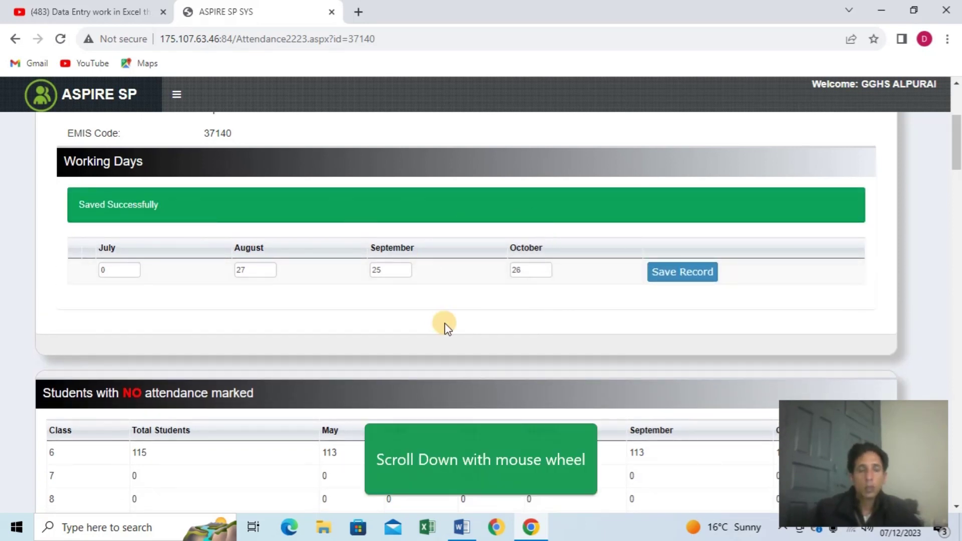
# - Scroll to the attendance grid and select the second student's October value of 26
pyautogui.scroll(-7, 444, 323)
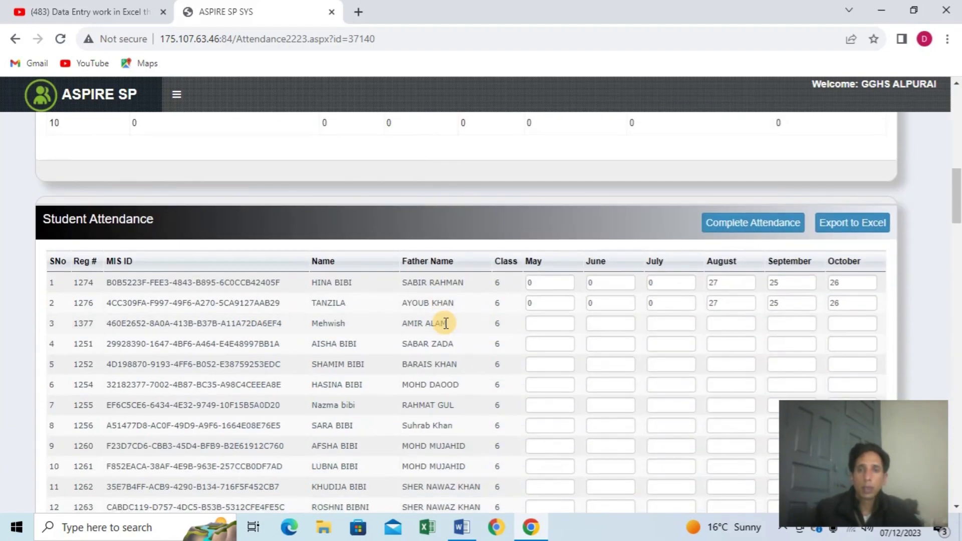
pyautogui.scroll(-1, 446, 323)
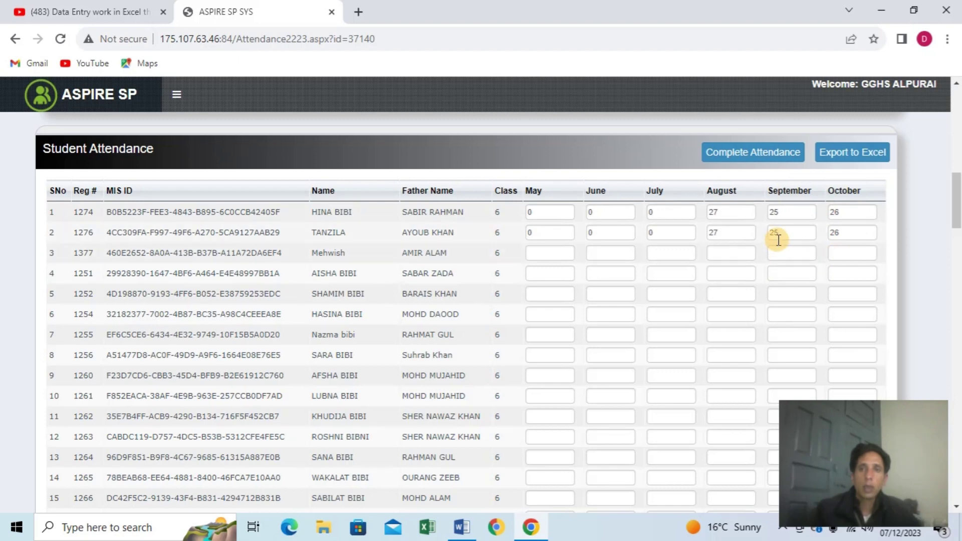
pyautogui.moveTo(848, 232); pyautogui.dragTo(820, 236)
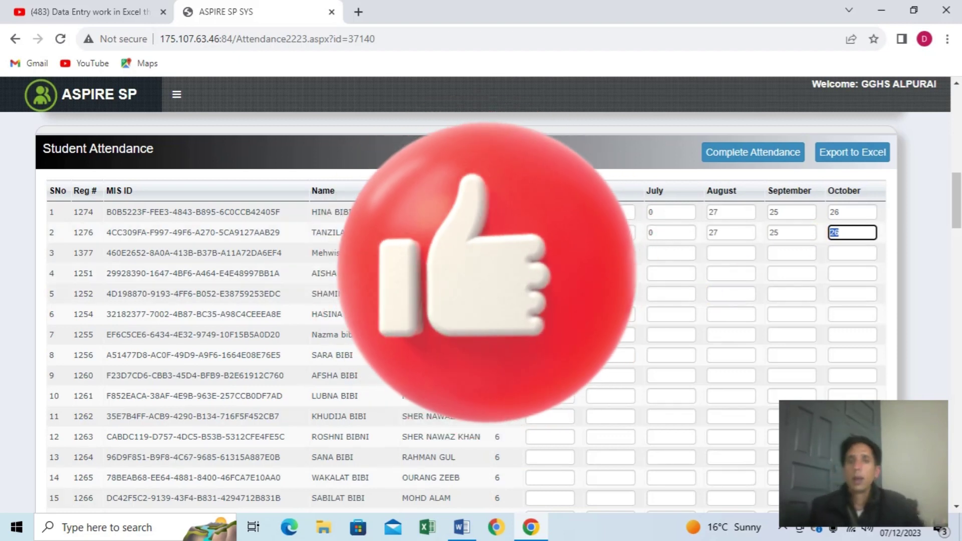
# - Enter and save the third student's attendance: 0 for July and 27 for August
pyautogui.click(722, 258)
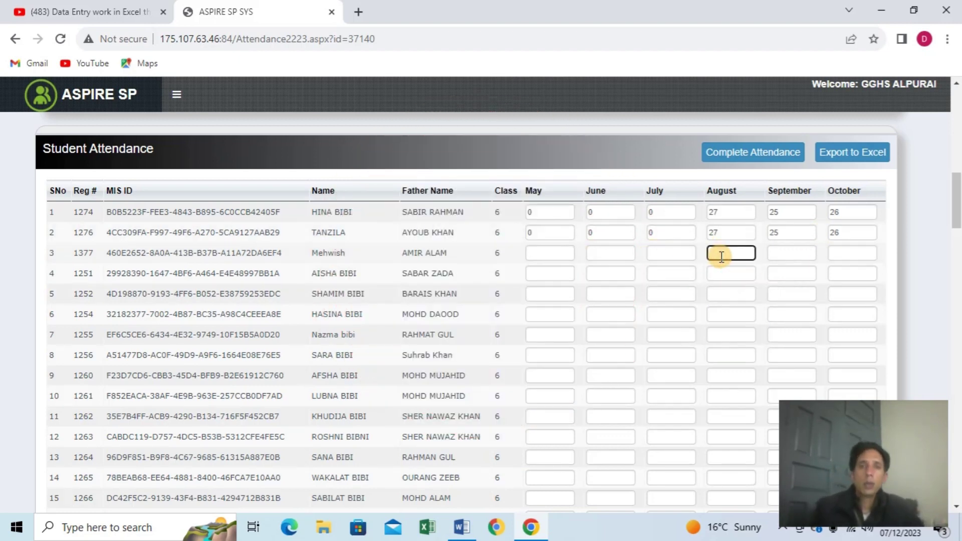
pyautogui.click(664, 255)
pyautogui.write('0')
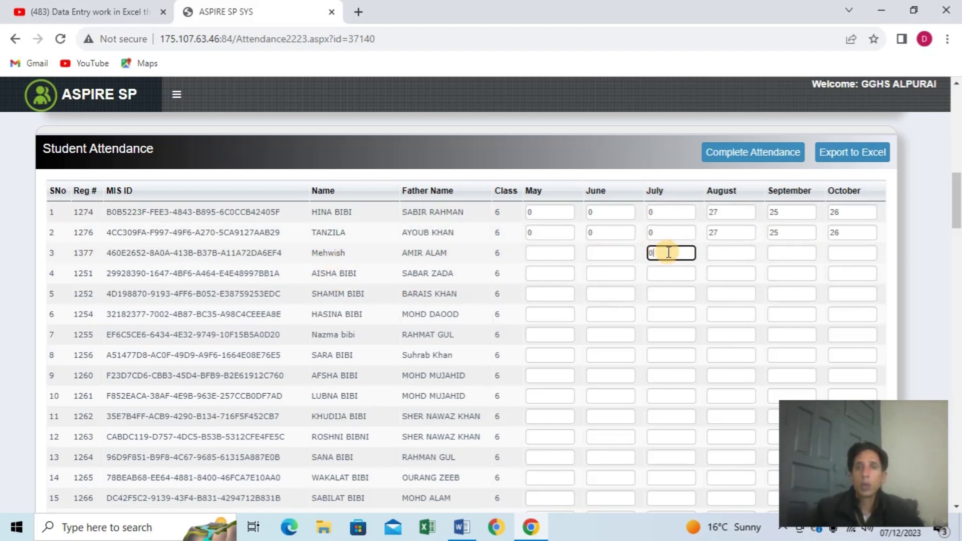
pyautogui.click(724, 254)
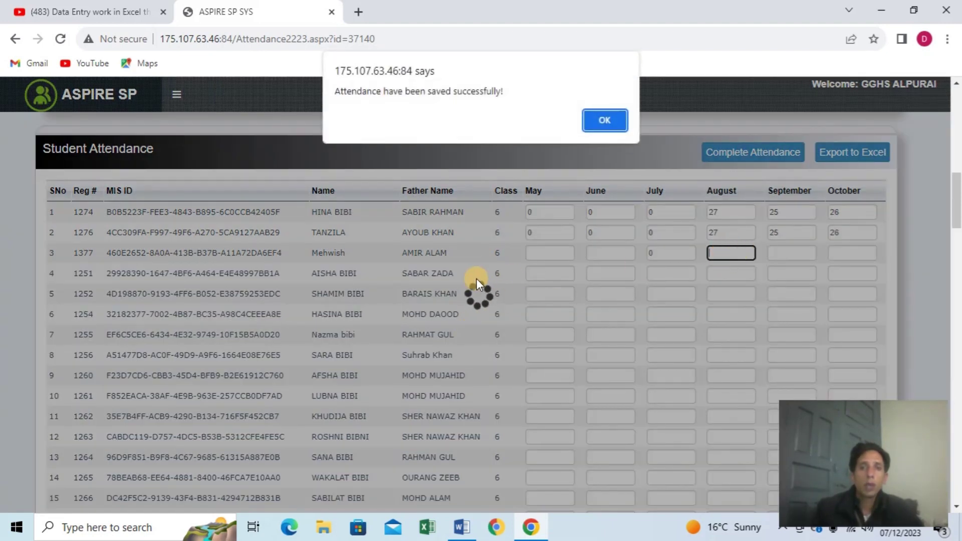
pyautogui.click(603, 122)
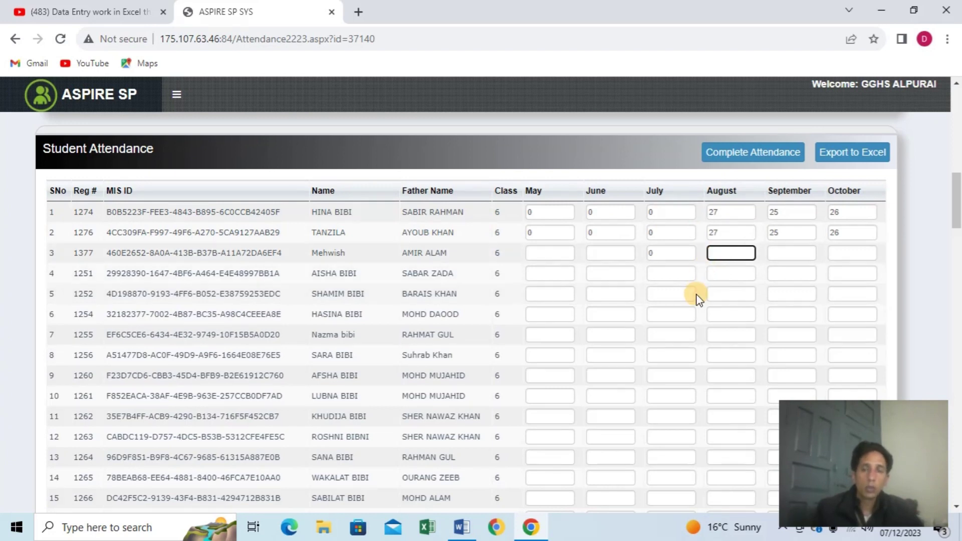
pyautogui.write('27')
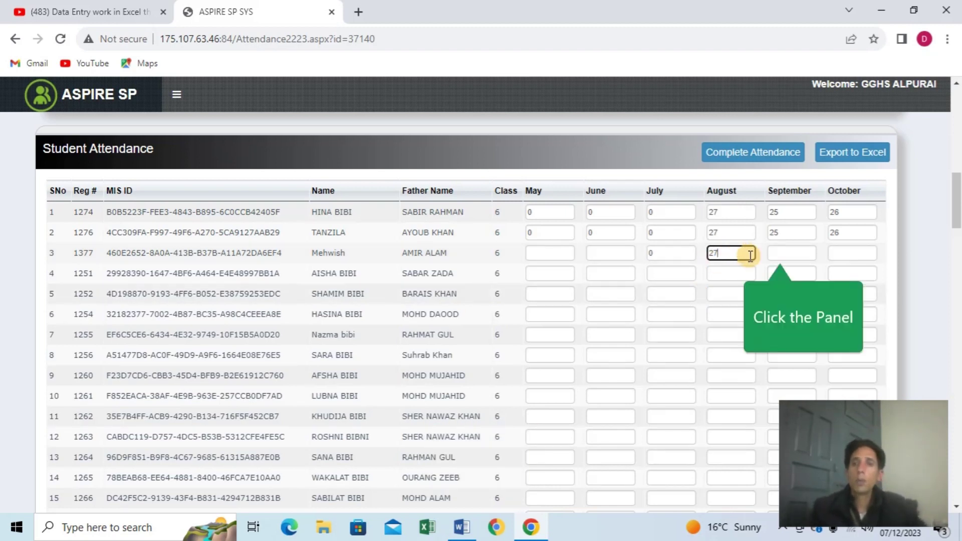
pyautogui.click(781, 255)
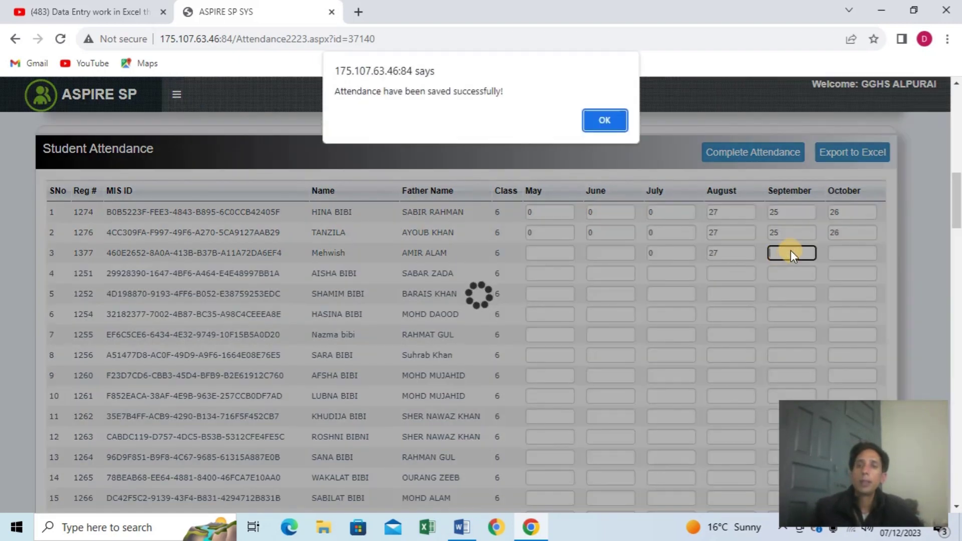
pyautogui.click(599, 123)
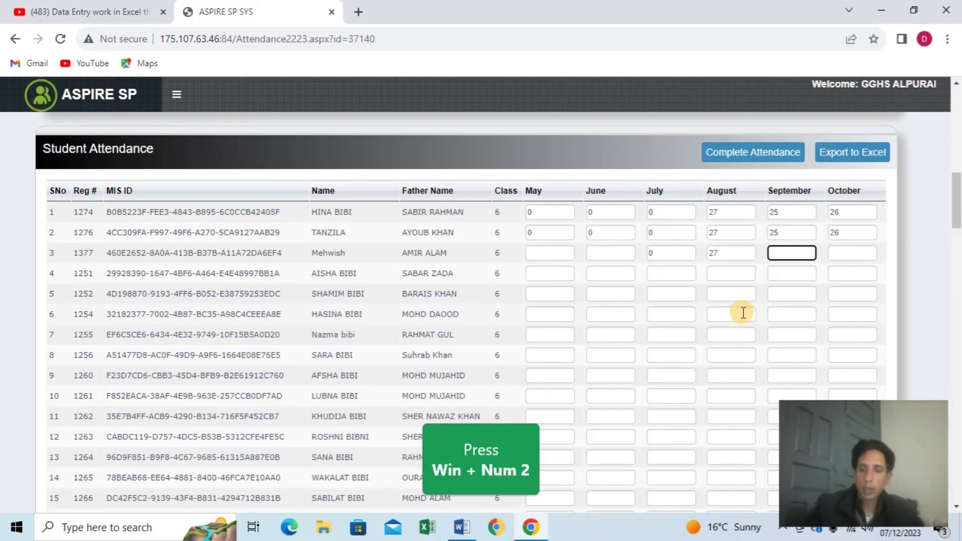
# - Enter and save 25 for September and 26 for October in the third student's row
pyautogui.write('25')
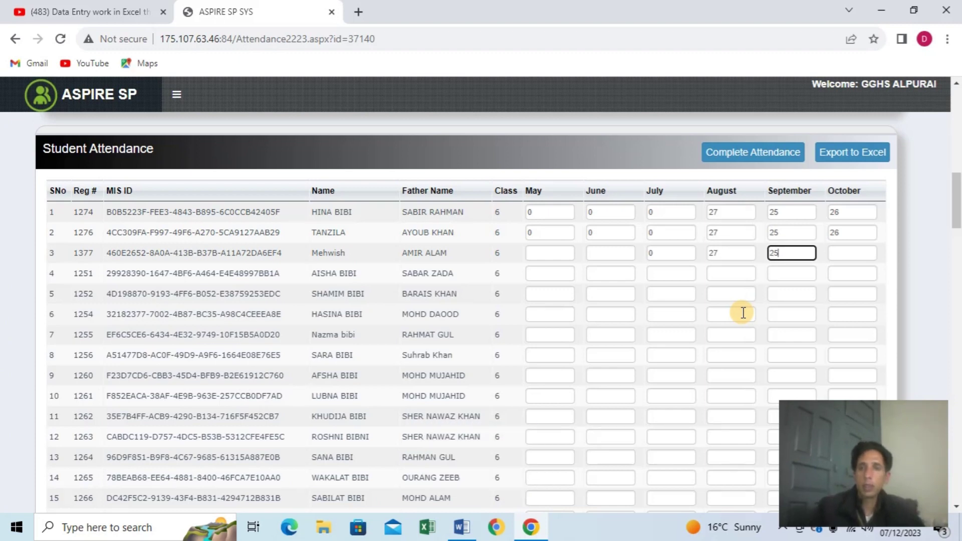
pyautogui.click(848, 254)
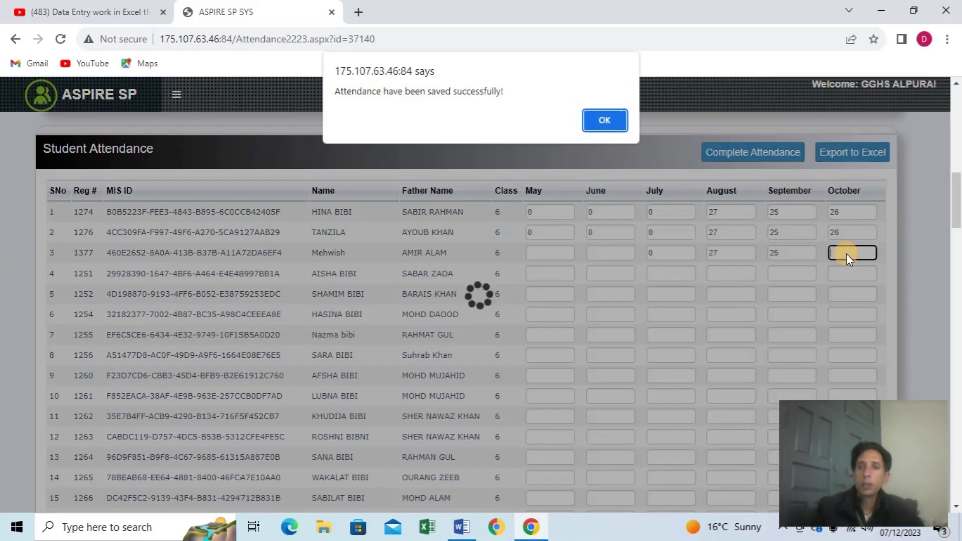
pyautogui.click(608, 122)
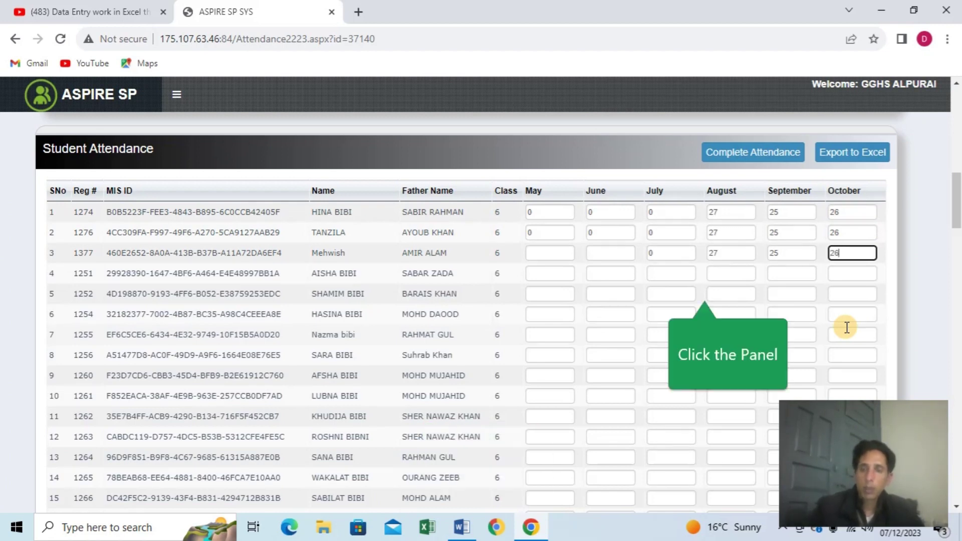
pyautogui.click(705, 291)
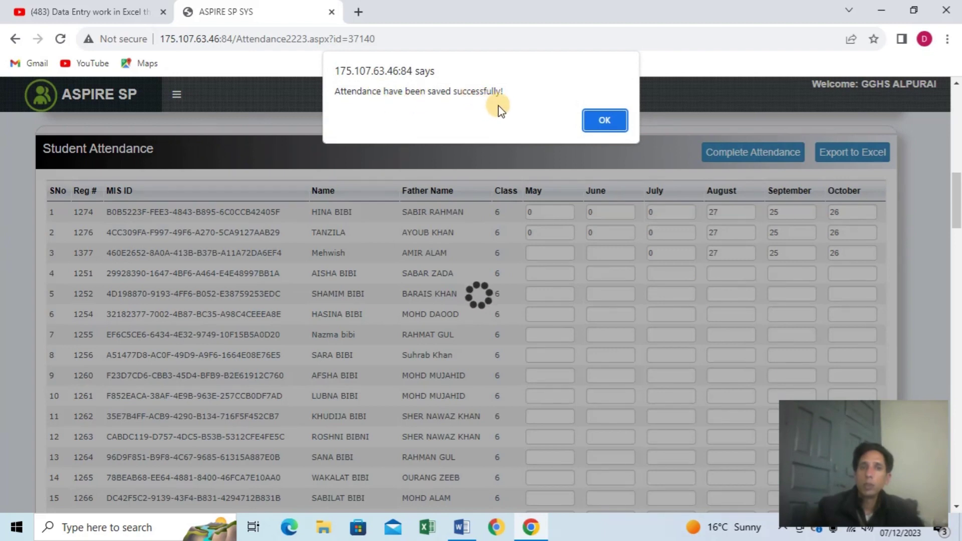
pyautogui.click(603, 121)
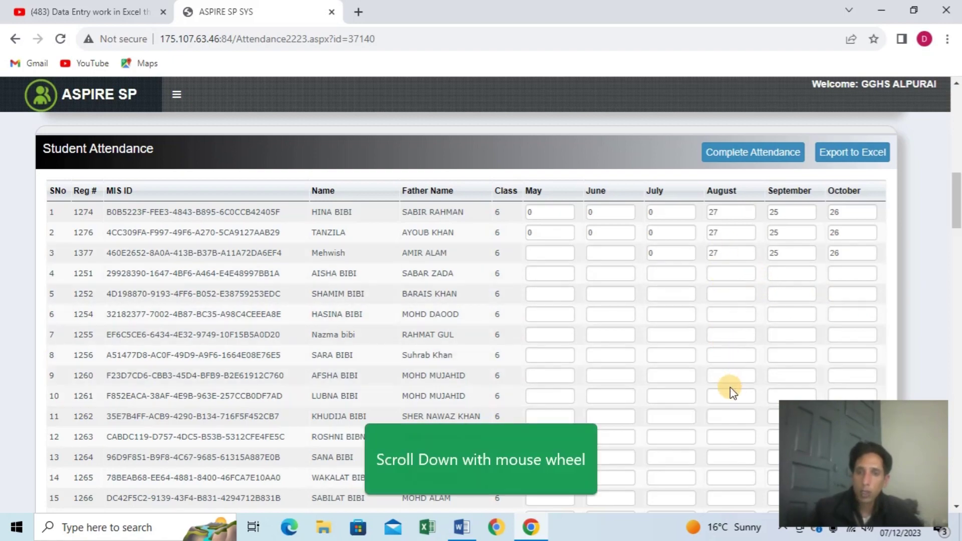
pyautogui.scroll(-10, 730, 388)
pyautogui.scroll(-20, 730, 393)
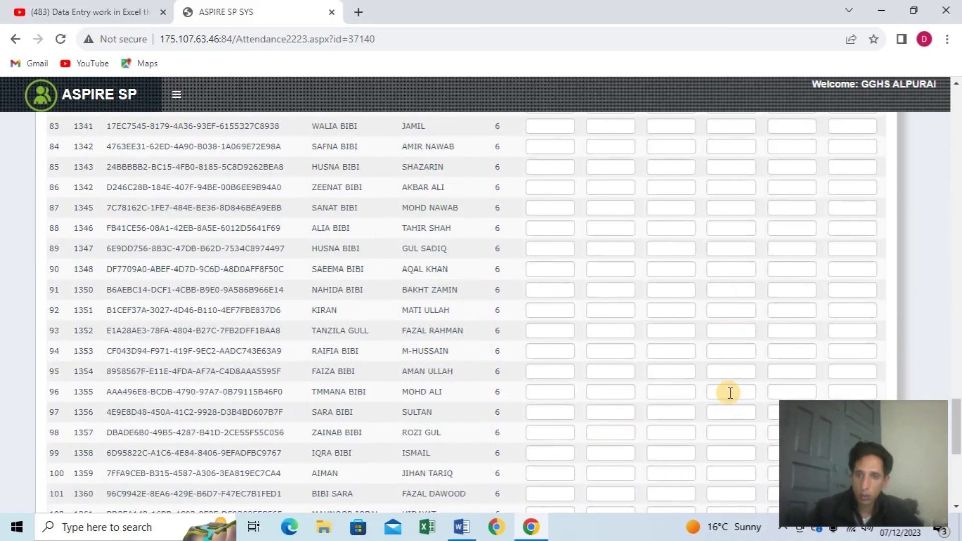
pyautogui.scroll(20, 730, 395)
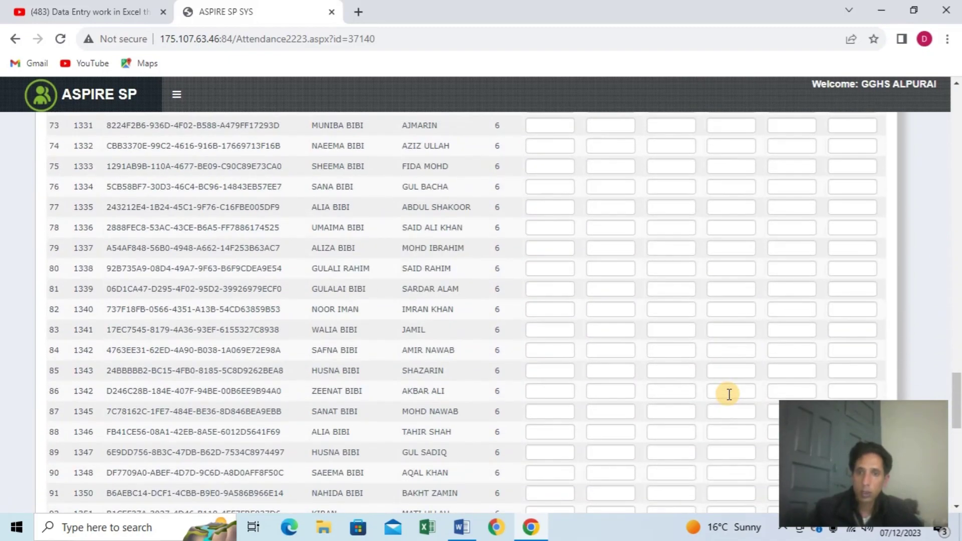
pyautogui.scroll(8, 728, 394)
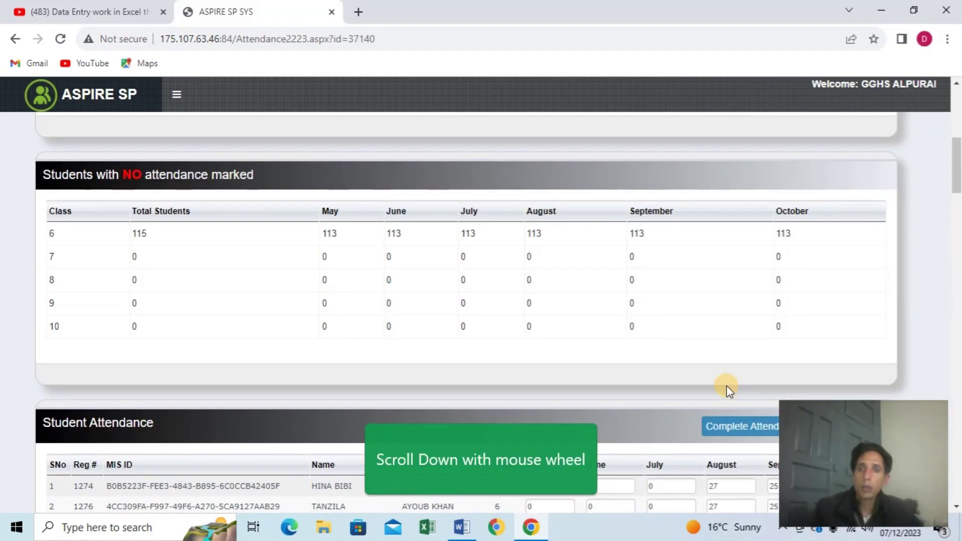
pyautogui.scroll(-4, 726, 374)
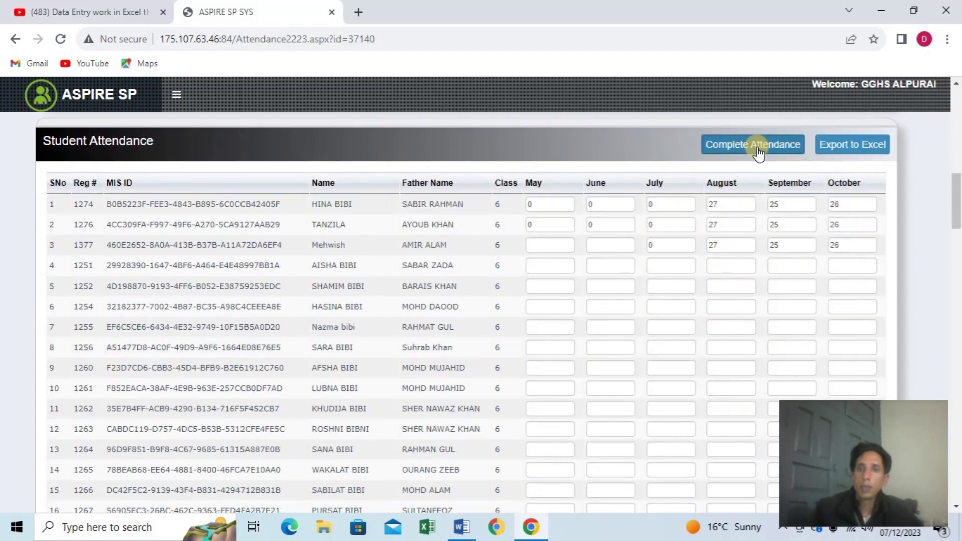